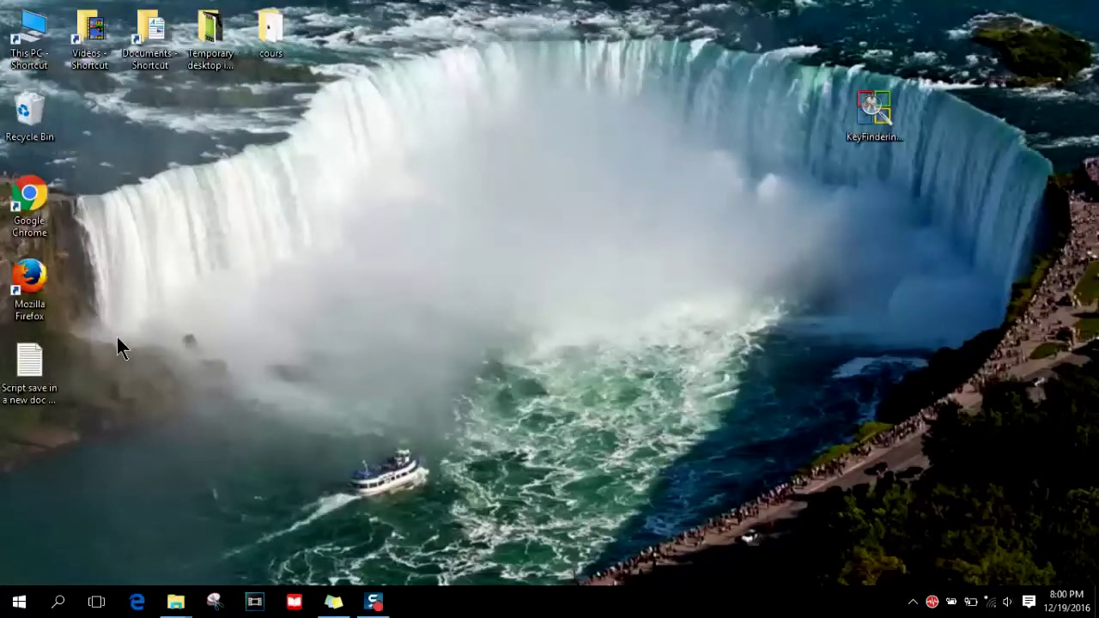
# - Open the 'Script save in a new doc as .vbs' file and select all of its script text
pyautogui.doubleClick(34, 359)
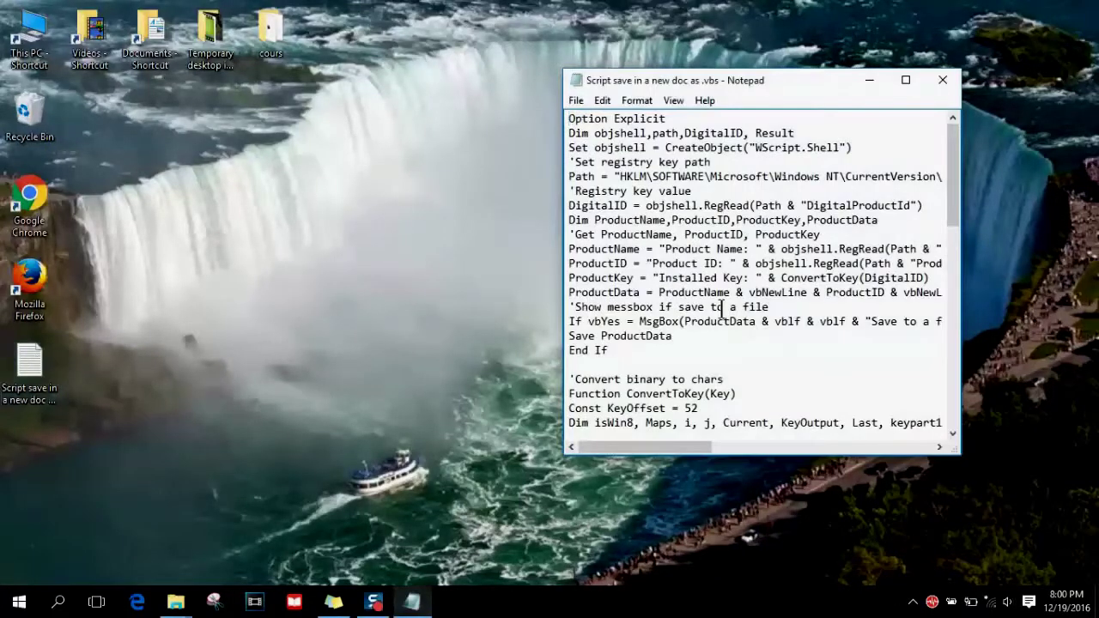
pyautogui.hotkey('ctrl', 'a')
pyautogui.hotkey('ctrl', 'c')
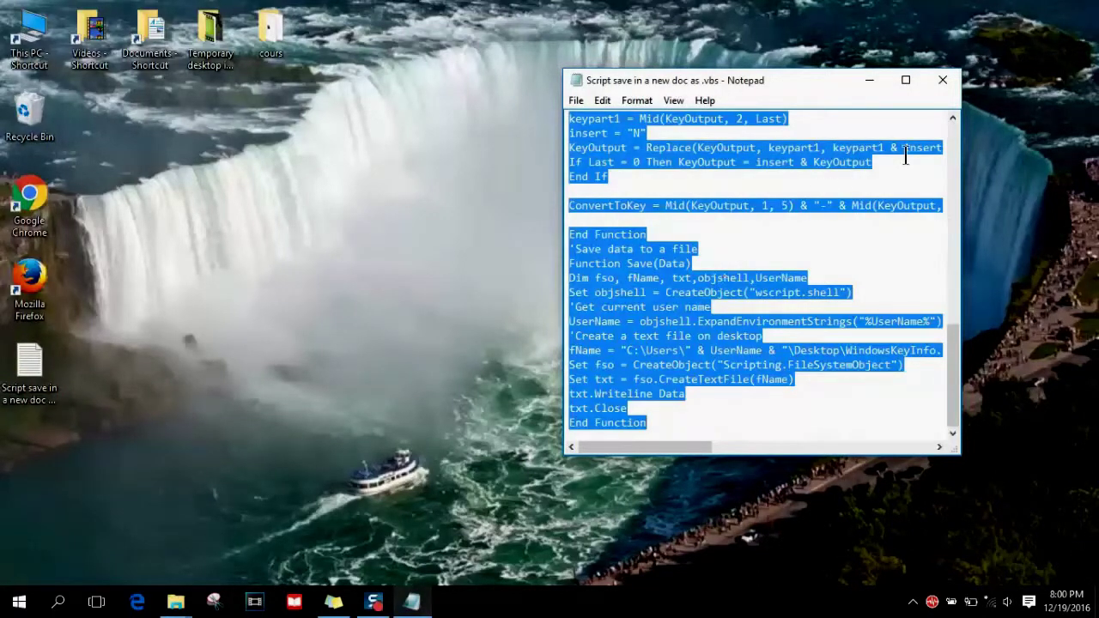
# - Close the script and create a new desktop text document named 'Licence file'
pyautogui.click(942, 80)
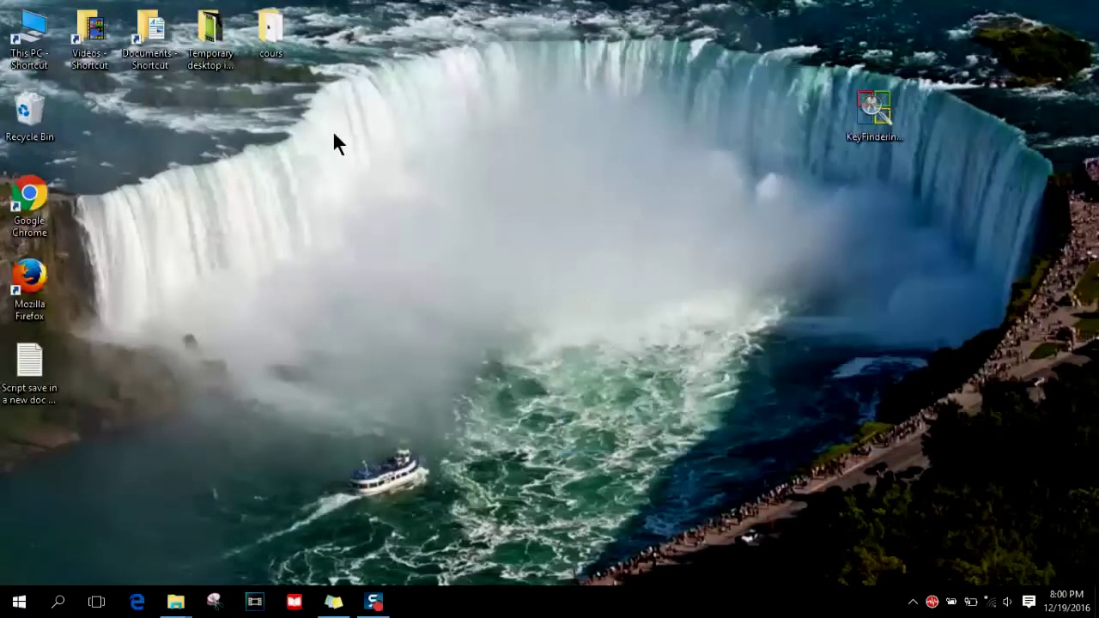
pyautogui.rightClick(272, 138)
pyautogui.moveTo(361, 309)
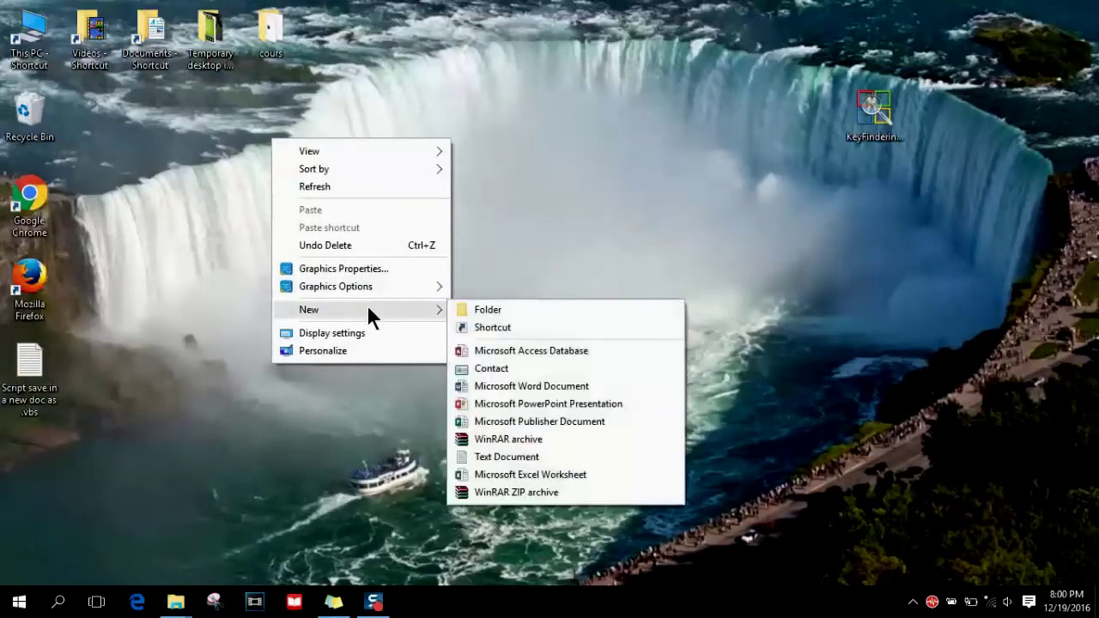
pyautogui.click(539, 456)
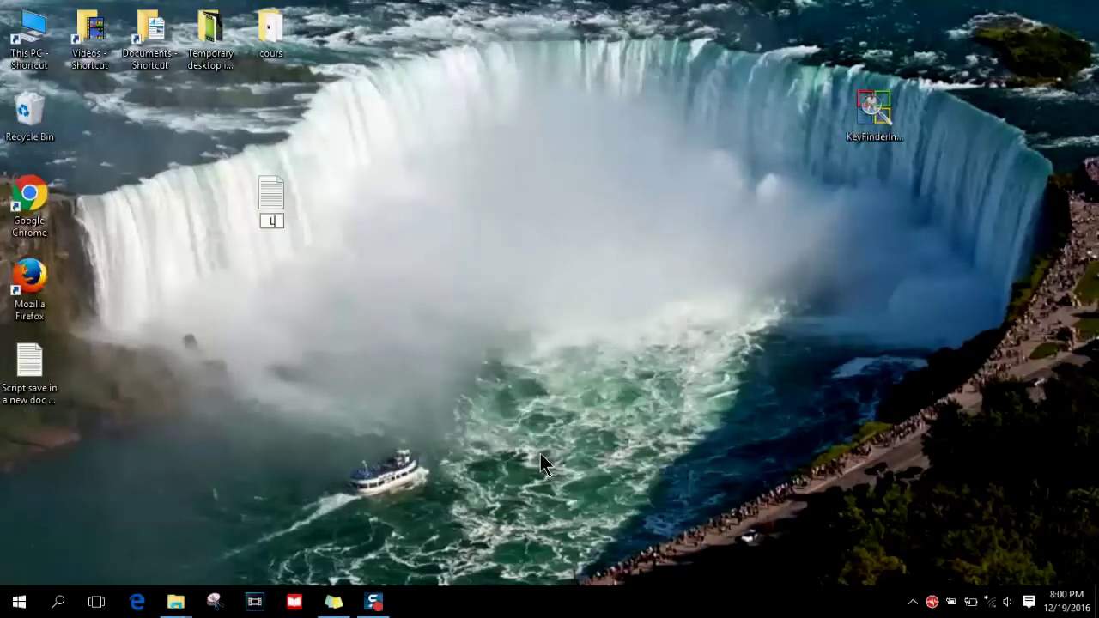
pyautogui.write('Licence file')
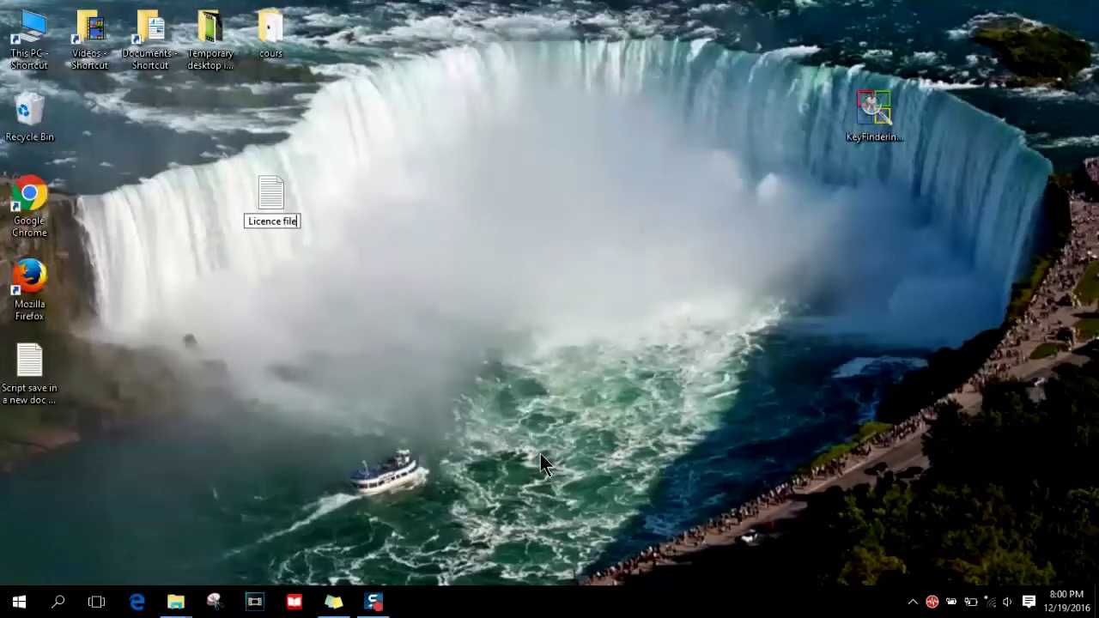
pyautogui.press('Return')
# - Open the Licence file document and paste the copied VBScript into it
pyautogui.doubleClick(287, 210)
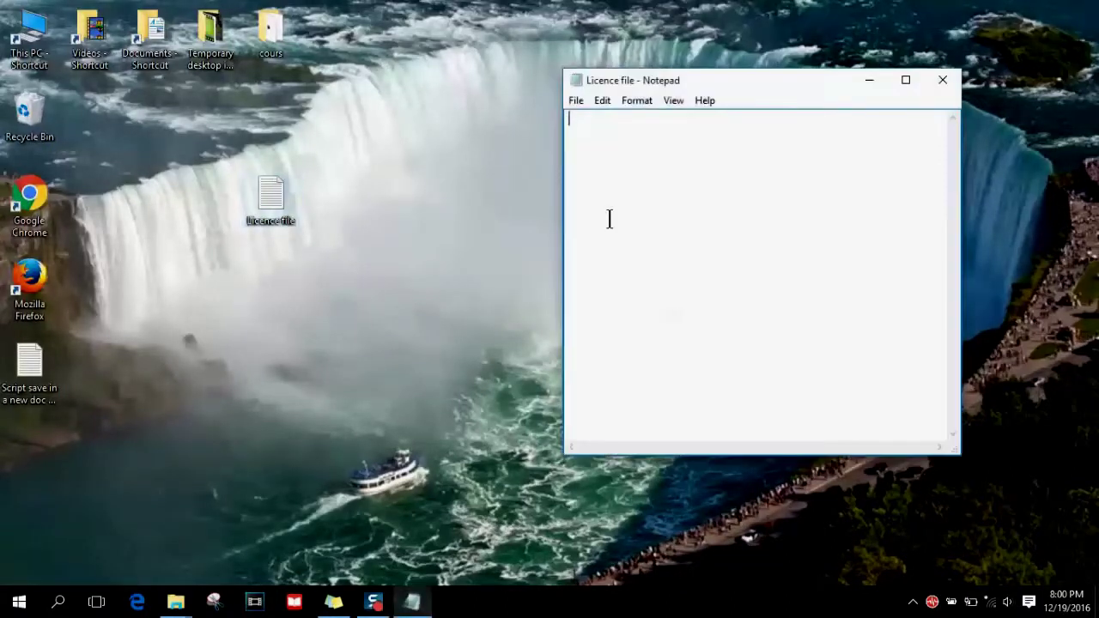
pyautogui.hotkey('ctrl', 'v')
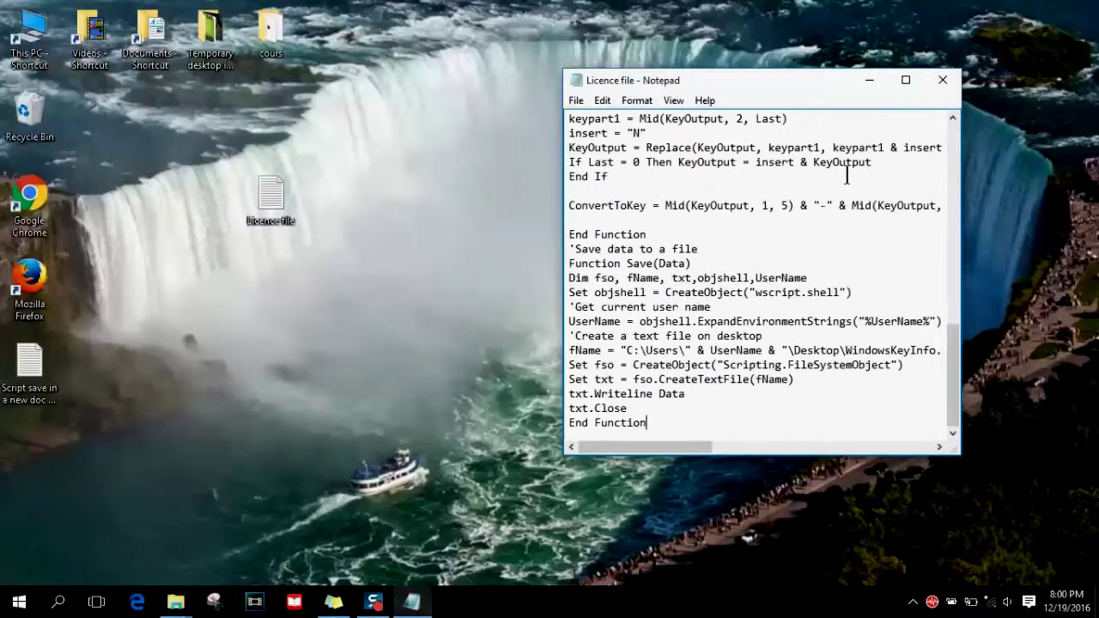
pyautogui.click(576, 100)
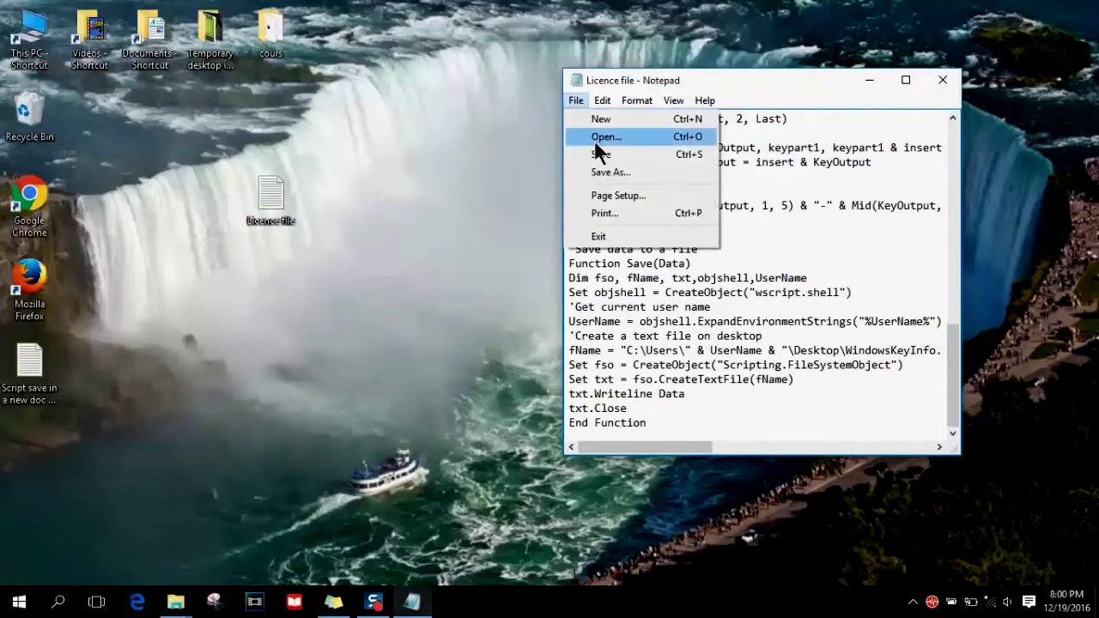
pyautogui.click(599, 171)
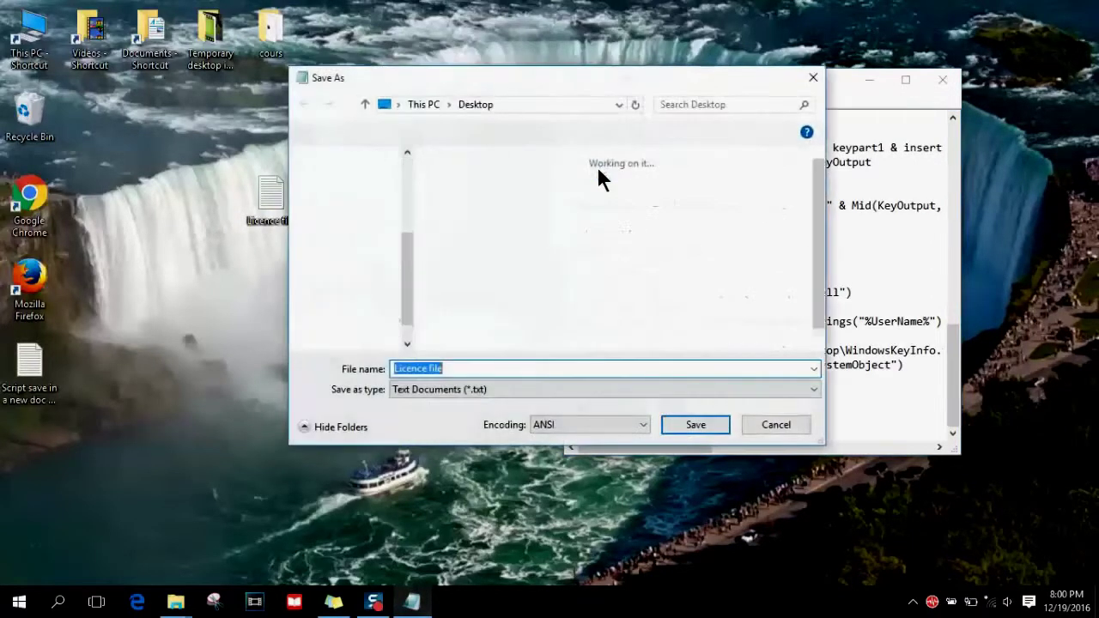
pyautogui.click(777, 425)
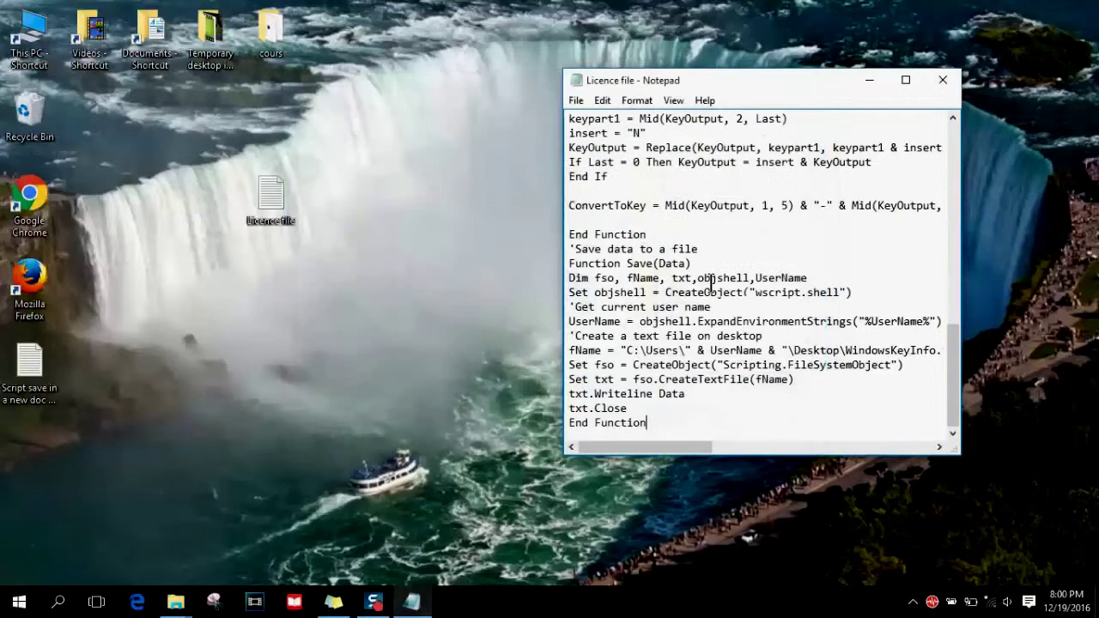
# - Save the document to the desktop as 'Licence file.vbs'
pyautogui.click(572, 100)
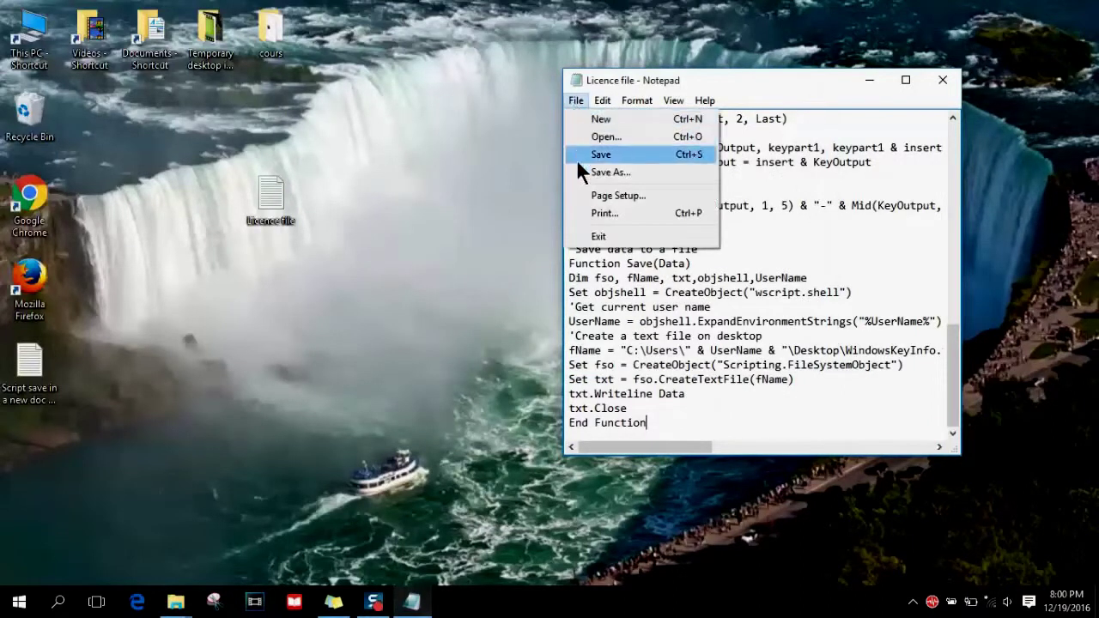
pyautogui.click(577, 170)
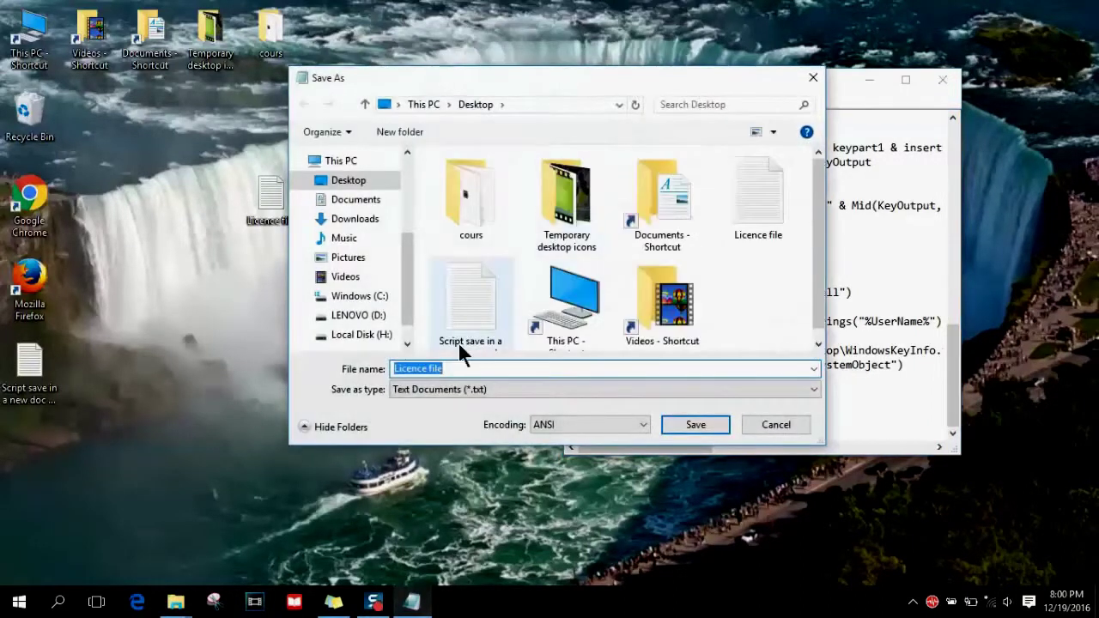
pyautogui.click(458, 368)
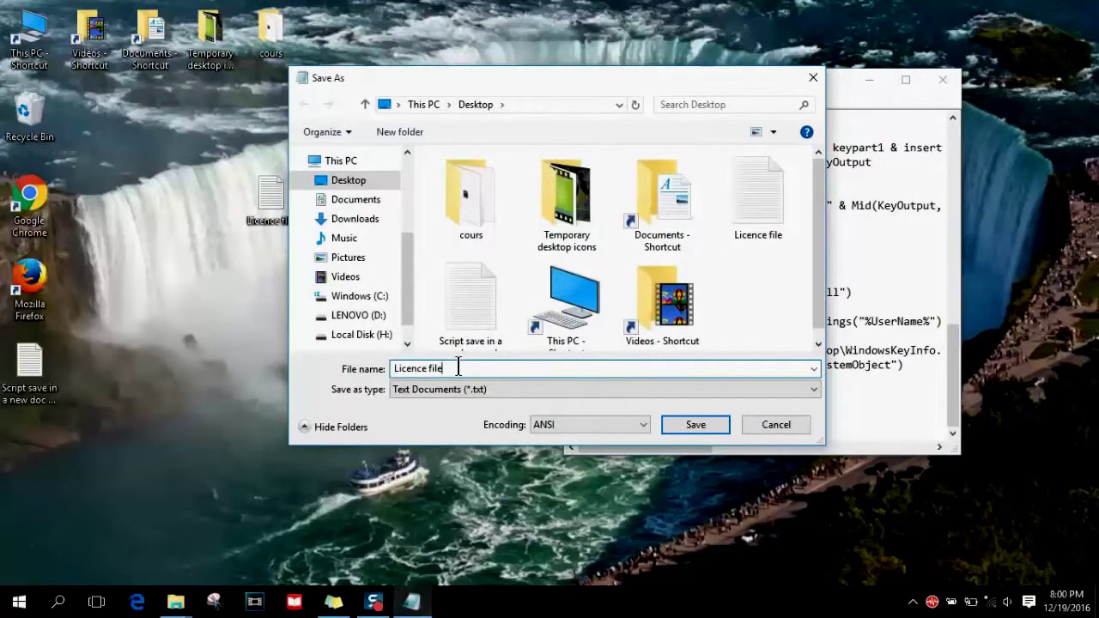
pyautogui.write(' .')
pyautogui.write('vbs')
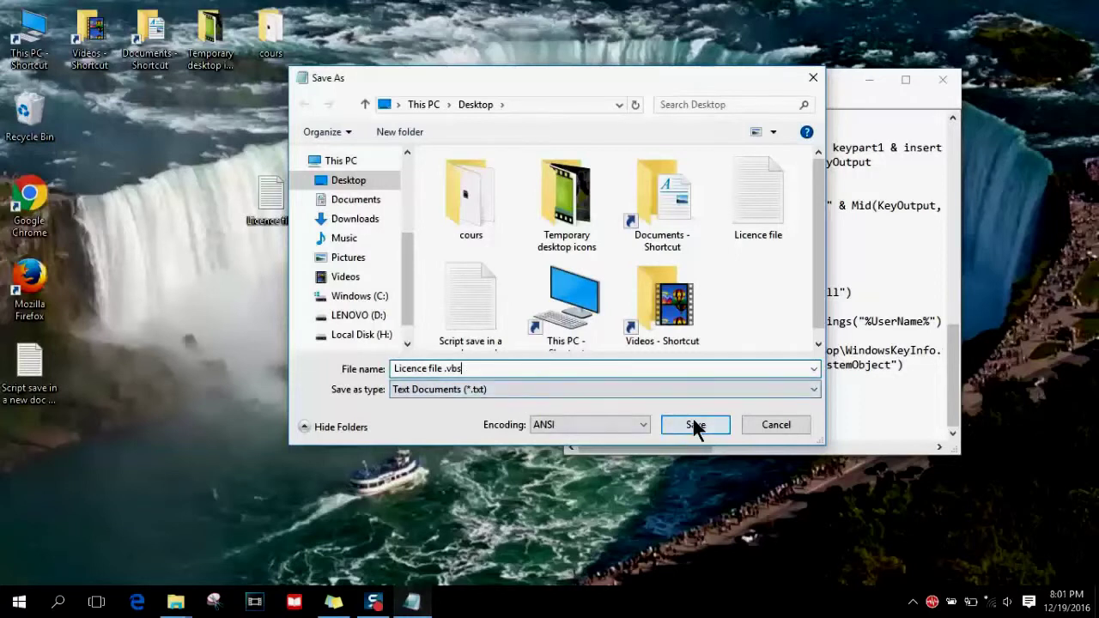
pyautogui.click(694, 421)
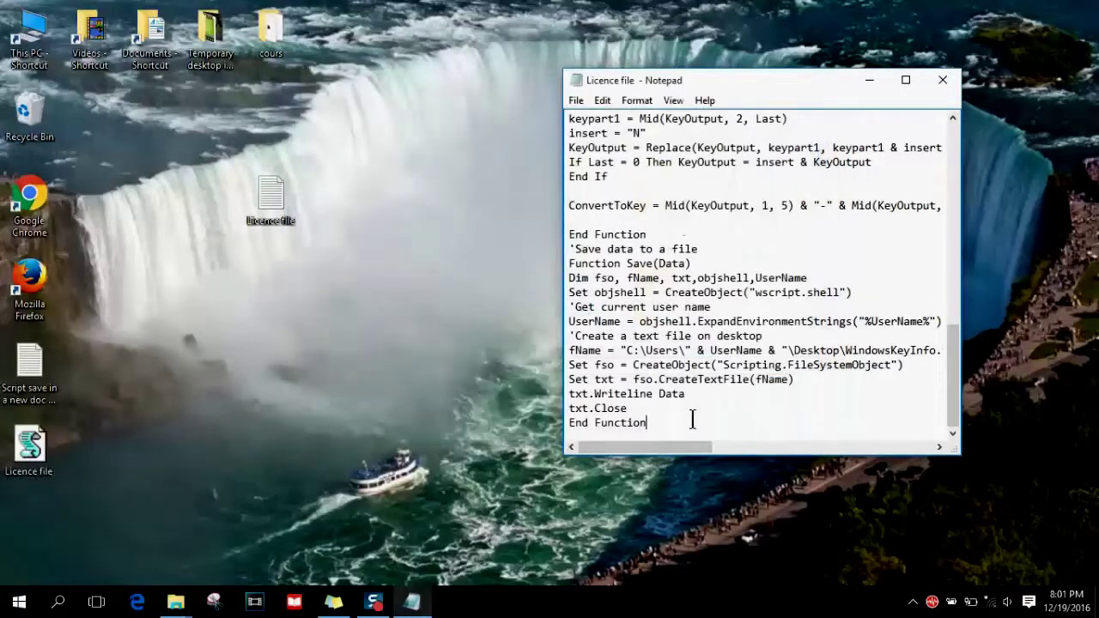
# - Move the Licence file script icon beside the Recycle Bin and select KeyFinderInstaller
pyautogui.click(943, 82)
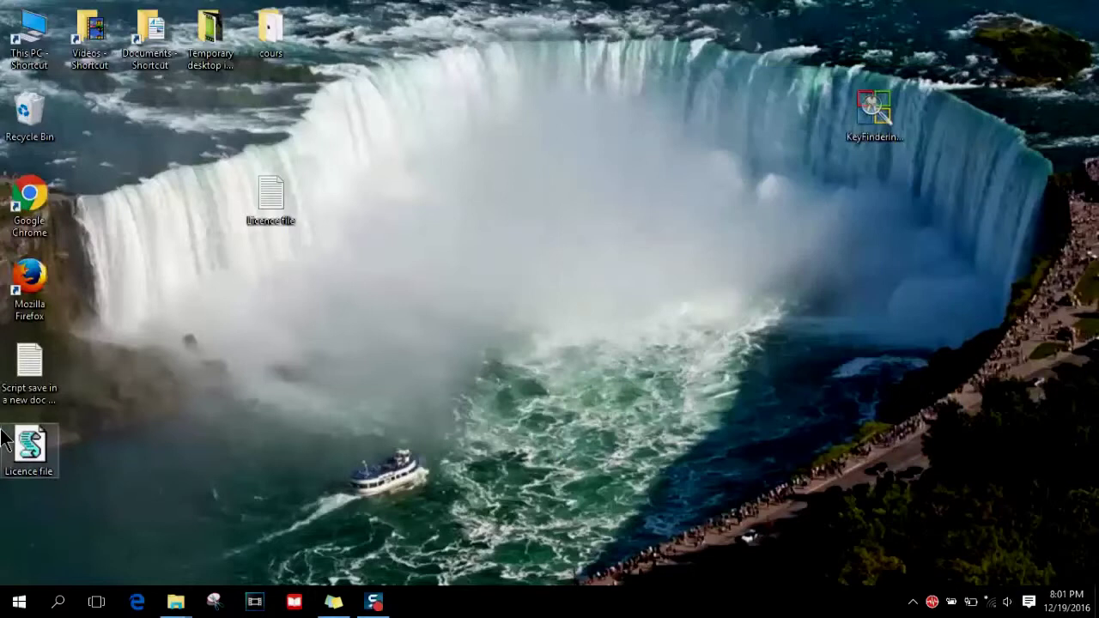
pyautogui.moveTo(29, 445)
pyautogui.mouseDown()
pyautogui.moveTo(284, 304)
pyautogui.moveTo(389, 168)
pyautogui.moveTo(338, 411)
pyautogui.moveTo(489, 408)
pyautogui.mouseUp()
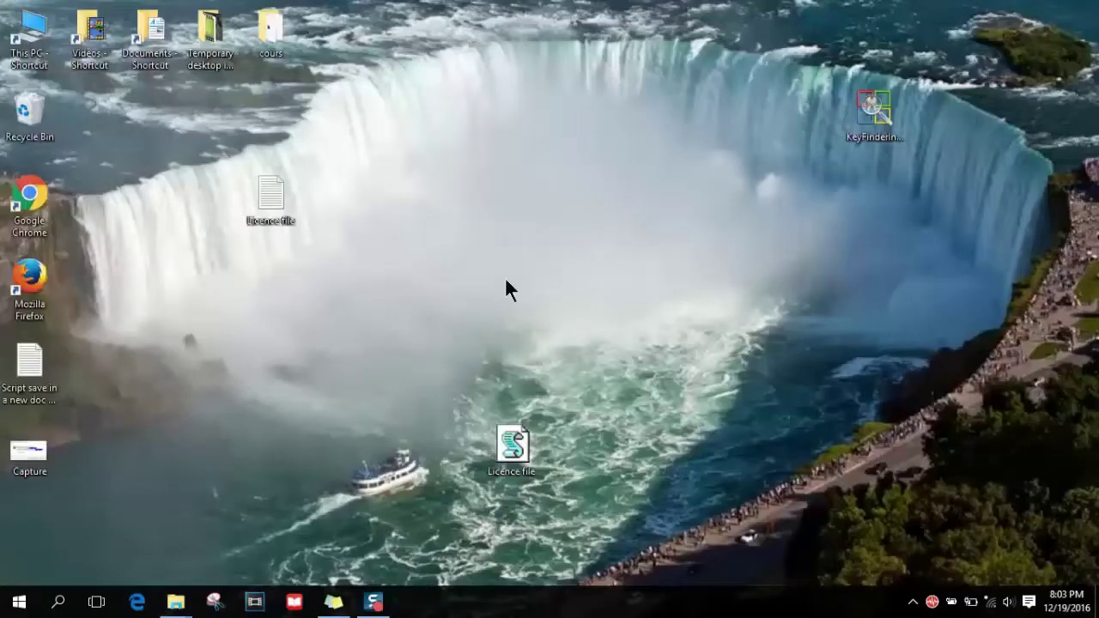
pyautogui.moveTo(503, 472)
pyautogui.mouseDown()
pyautogui.moveTo(248, 263)
pyautogui.moveTo(147, 144)
pyautogui.mouseUp()
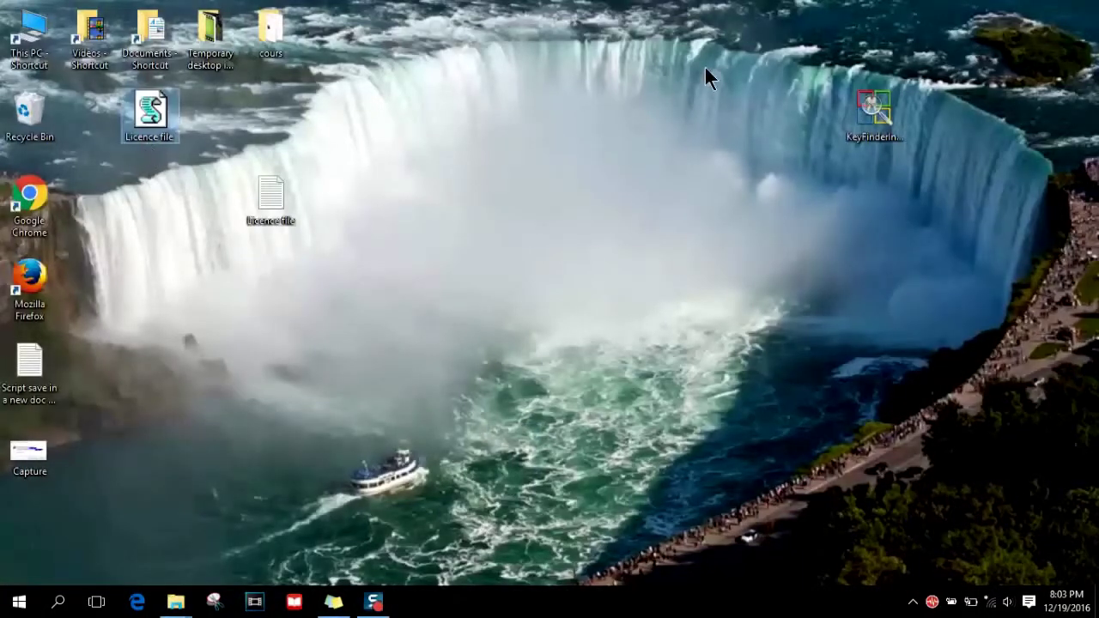
pyautogui.click(873, 104)
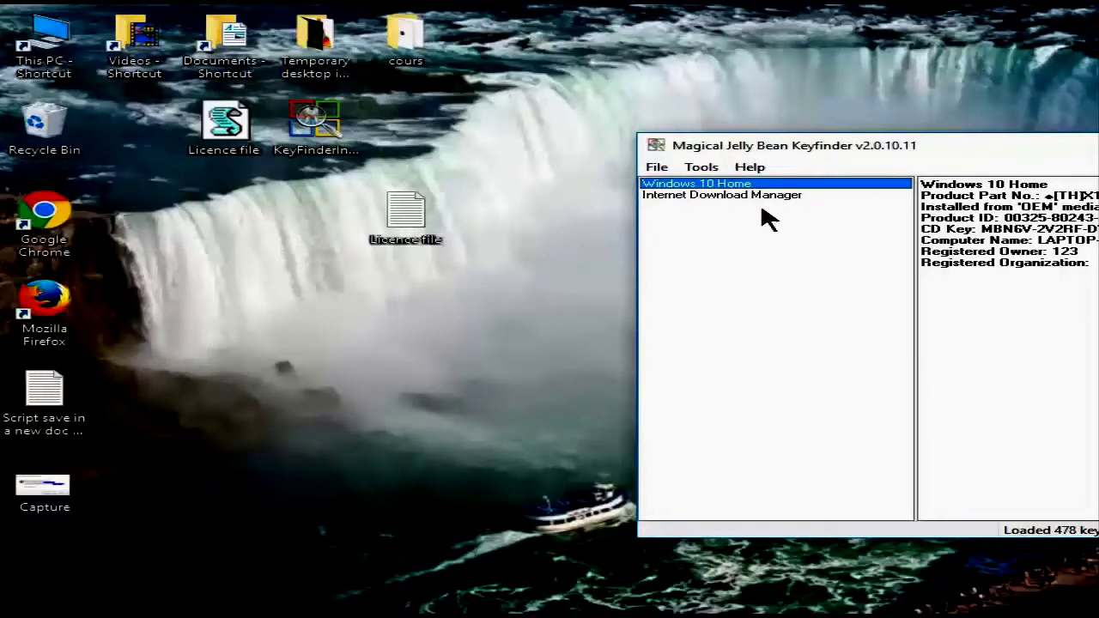
# - Review the Windows 10 Home CD Key, Product ID and Registered Owner, then show Internet Download Manager
pyautogui.click(739, 196)
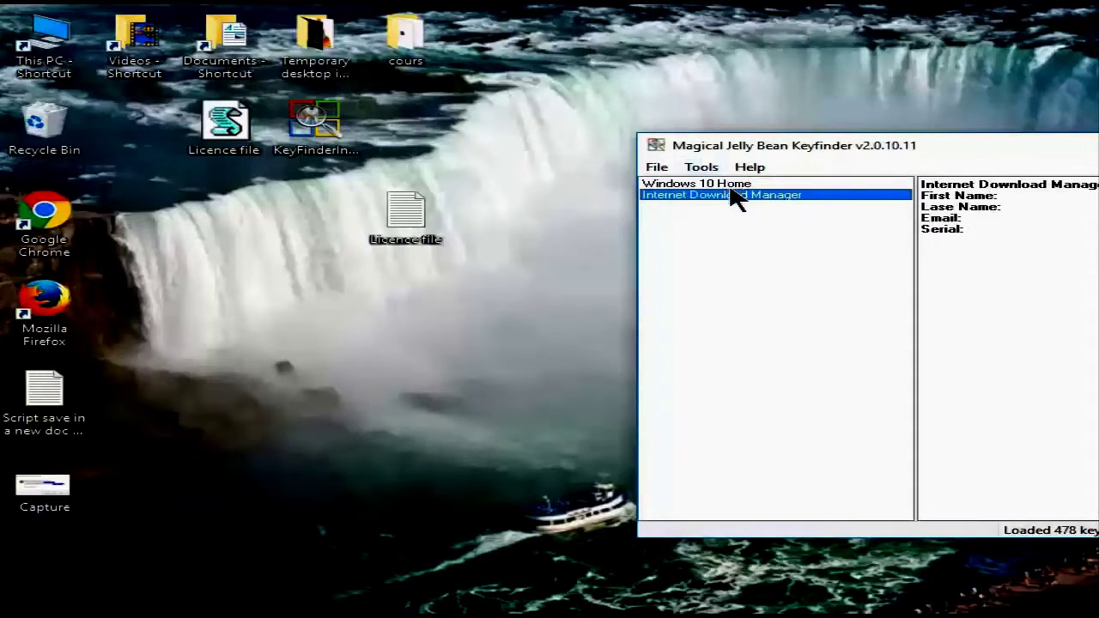
pyautogui.click(730, 185)
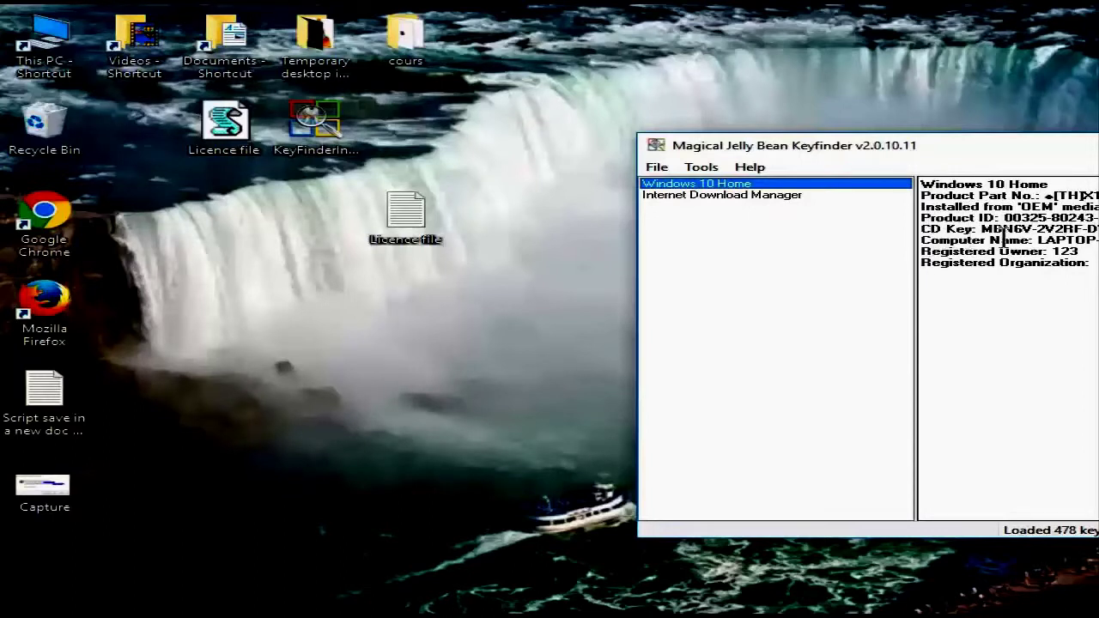
pyautogui.moveTo(981, 228); pyautogui.dragTo(1073, 228)
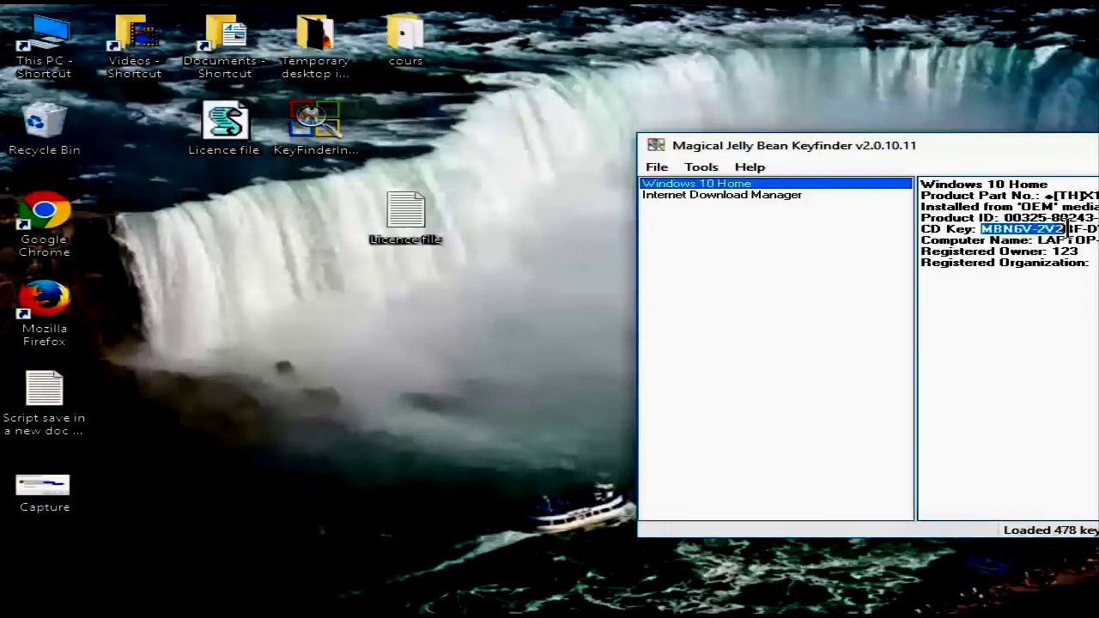
pyautogui.moveTo(1010, 217); pyautogui.dragTo(1096, 217)
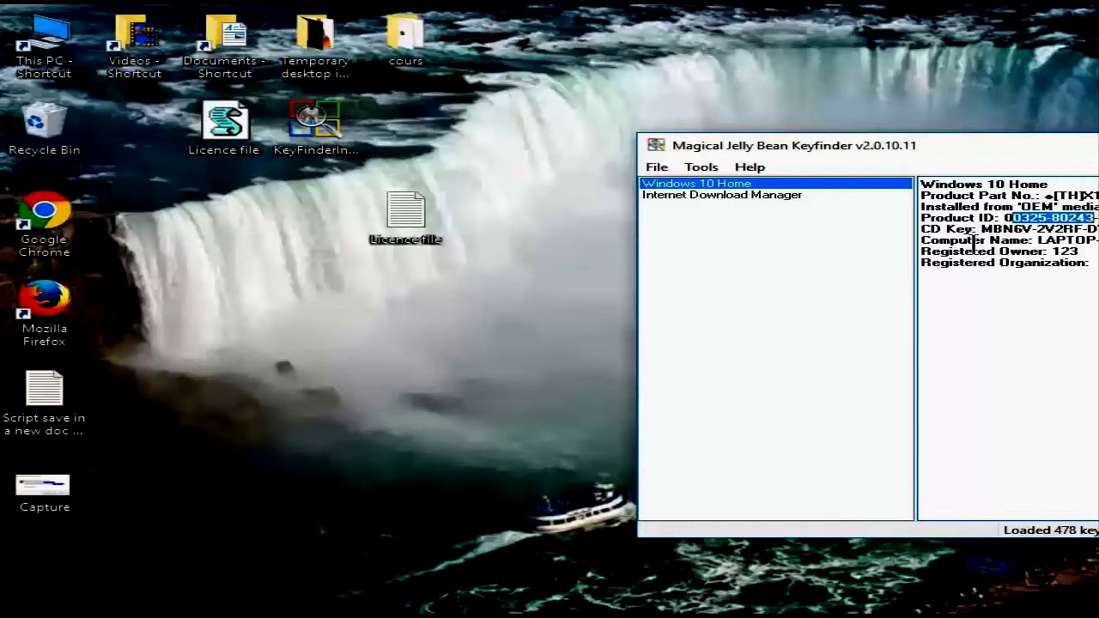
pyautogui.moveTo(971, 241); pyautogui.dragTo(1075, 241)
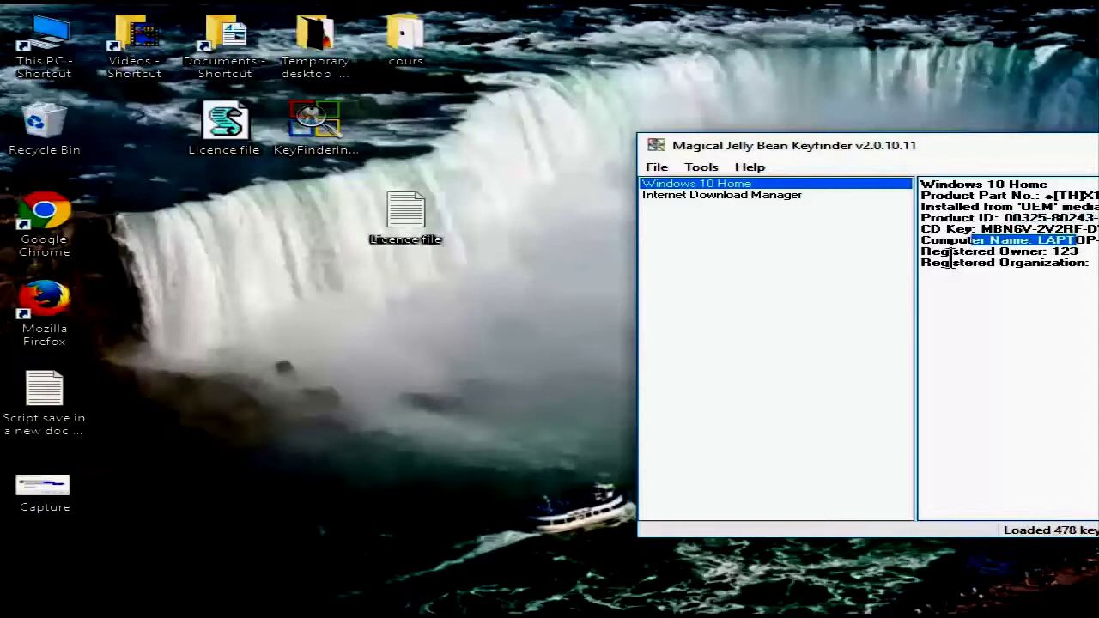
pyautogui.click(951, 249)
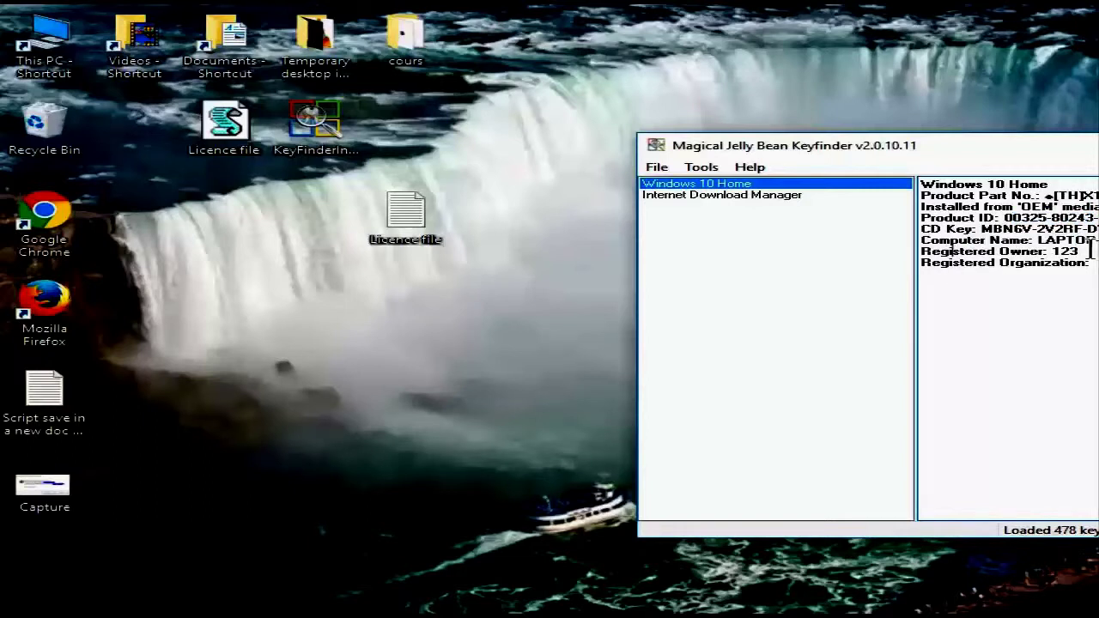
pyautogui.moveTo(1079, 250); pyautogui.dragTo(998, 251)
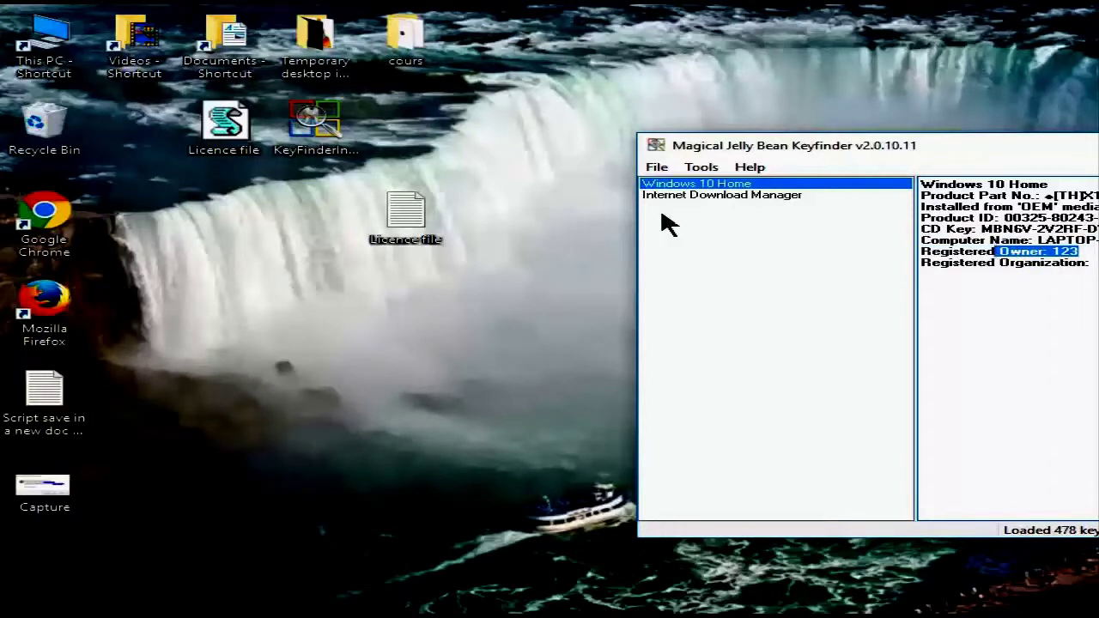
pyautogui.click(684, 197)
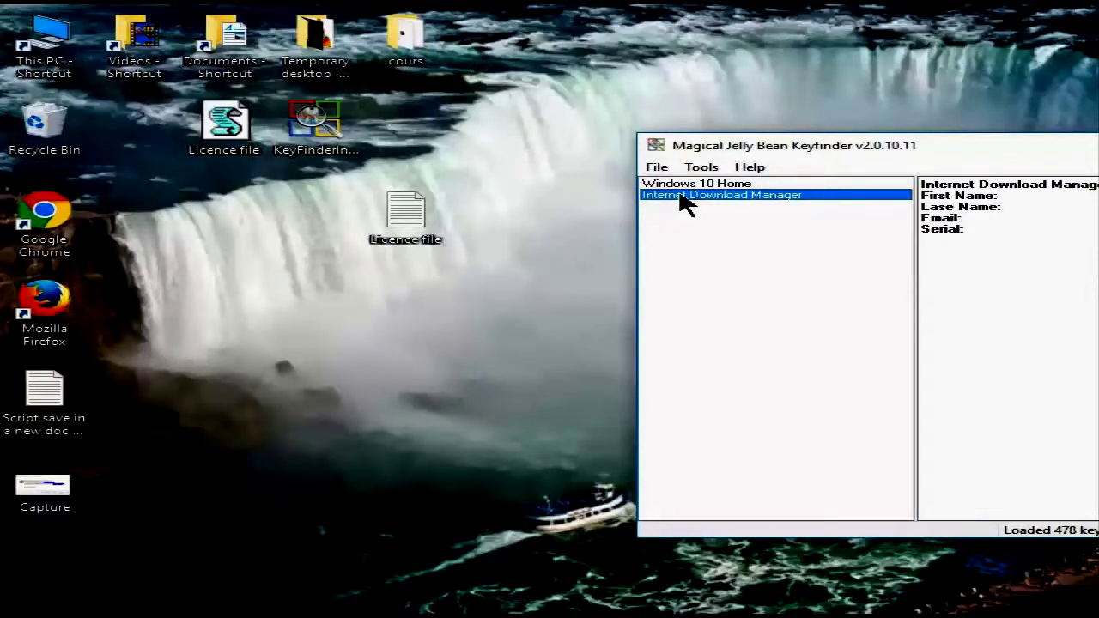
# - Drag the Keyfinder window from the right edge to the upper centre of the screen
pyautogui.moveTo(898, 156); pyautogui.dragTo(420, 121)
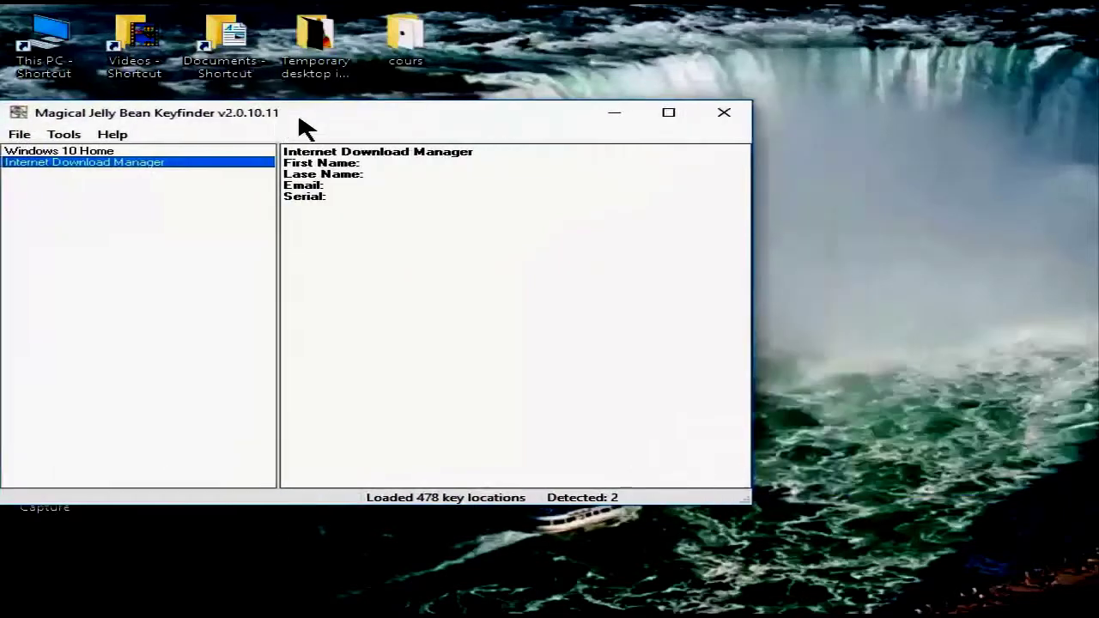